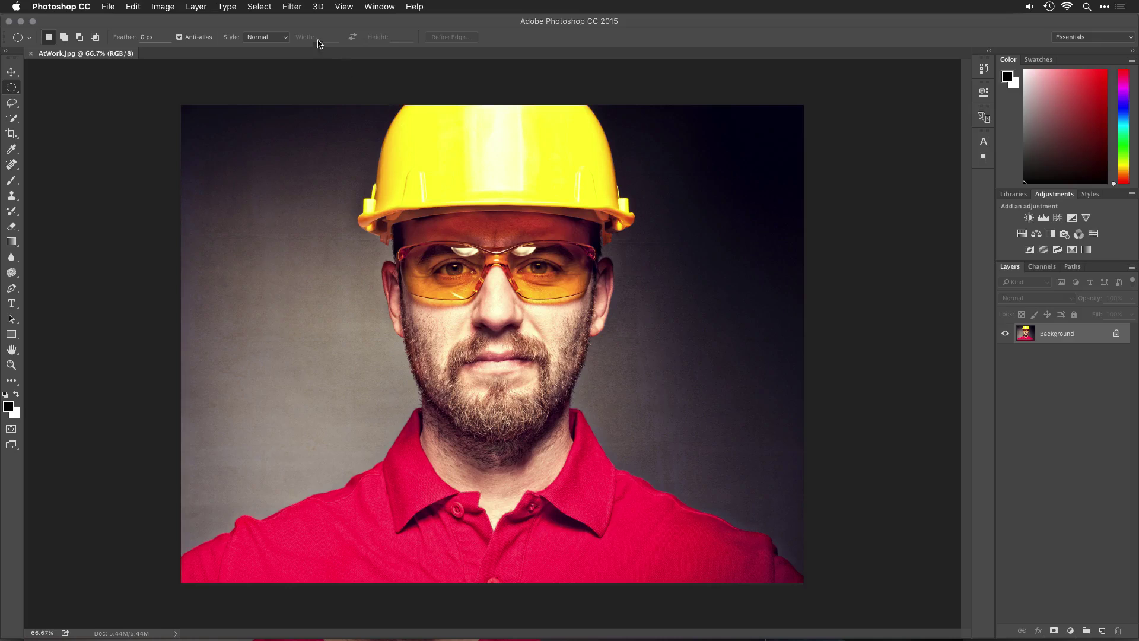
Step: Open the Filter menu and reveal the Athentech Imaging submenu listing Perfect Eyes
{"action": "left_click", "coordinate": [293, 7]}
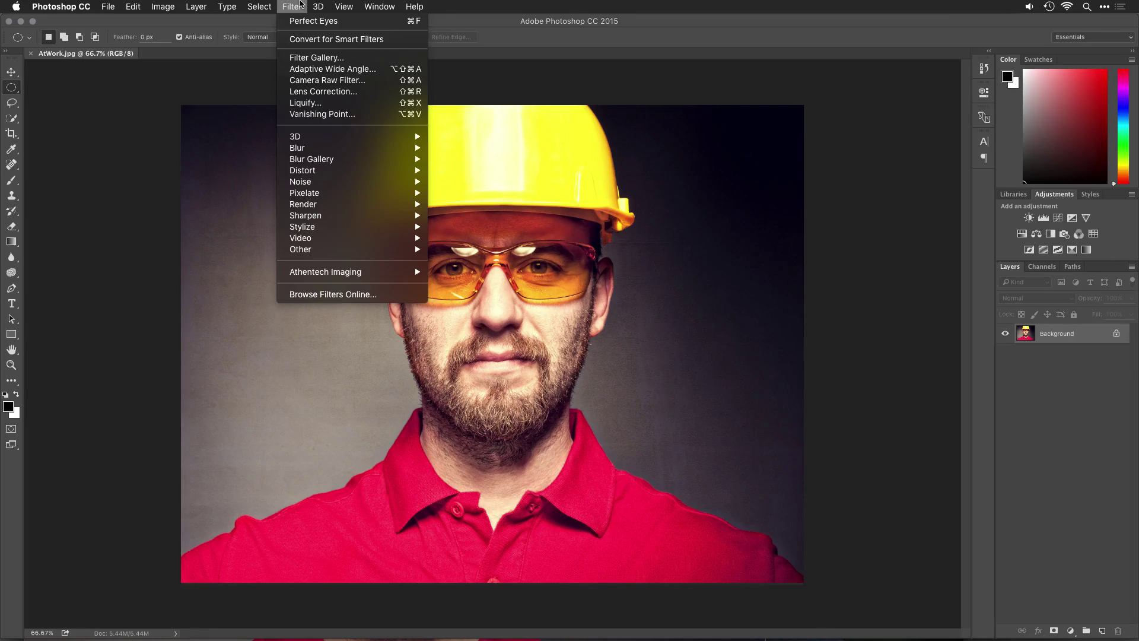
{"action": "mouse_move", "coordinate": [359, 274]}
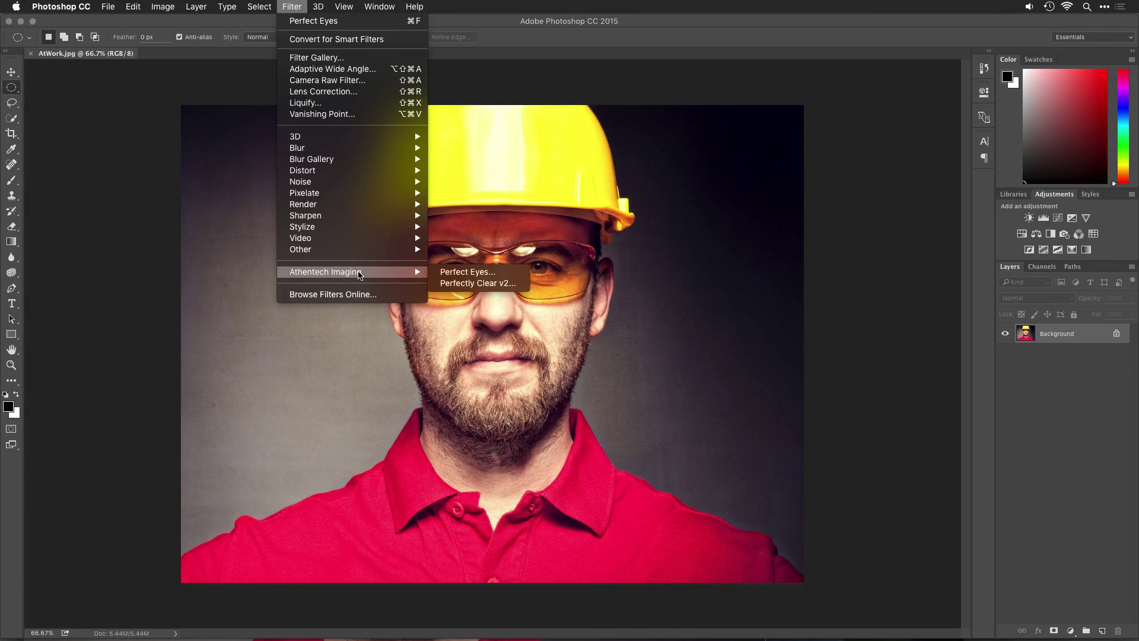
Step: Launch Perfect Eyes and compare the Intelligent Auto and Morning Coffee presets against the original eyes
{"action": "left_click", "coordinate": [443, 277]}
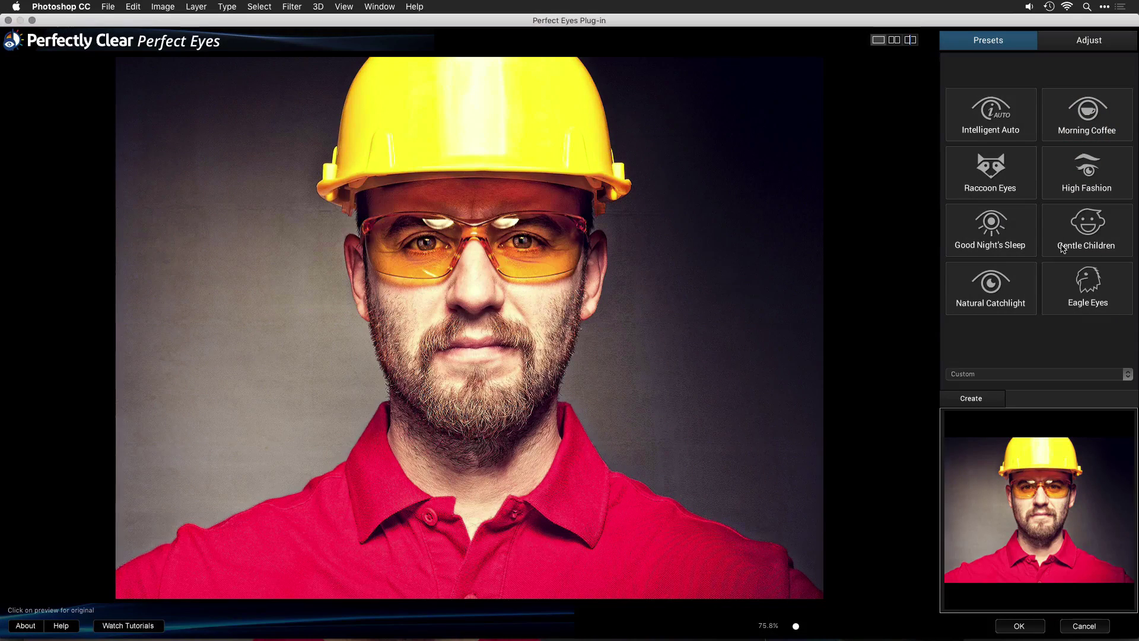
{"action": "left_click", "coordinate": [1010, 134]}
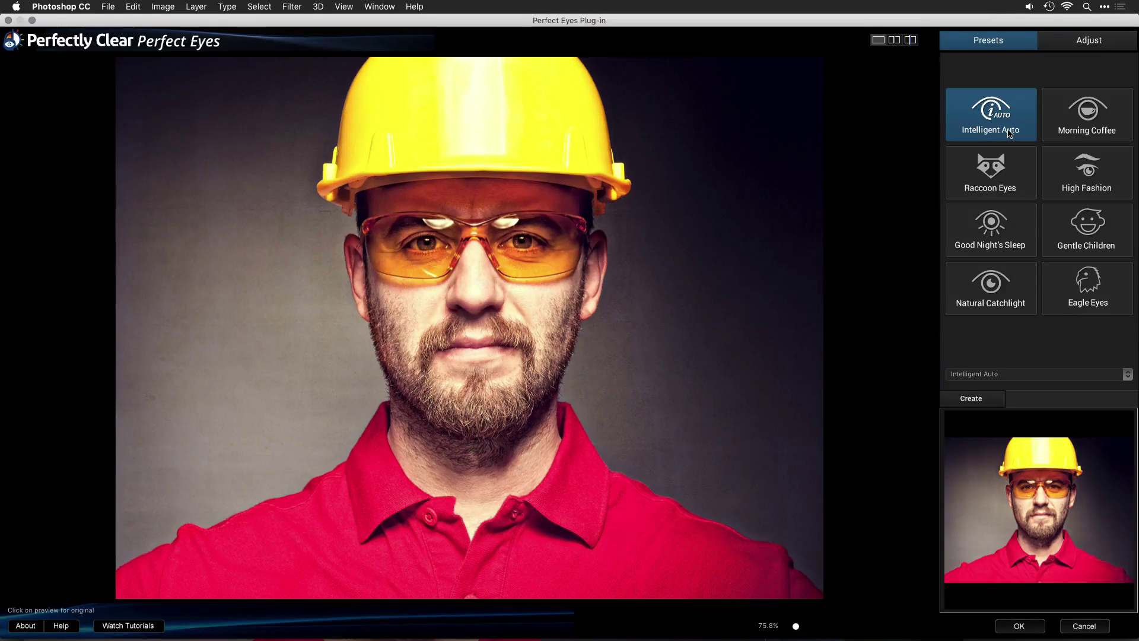
{"action": "left_click", "coordinate": [593, 261]}
{"action": "left_click", "coordinate": [594, 262]}
{"action": "left_click", "coordinate": [594, 262]}
{"action": "left_click", "coordinate": [593, 262]}
{"action": "left_click", "coordinate": [1101, 132]}
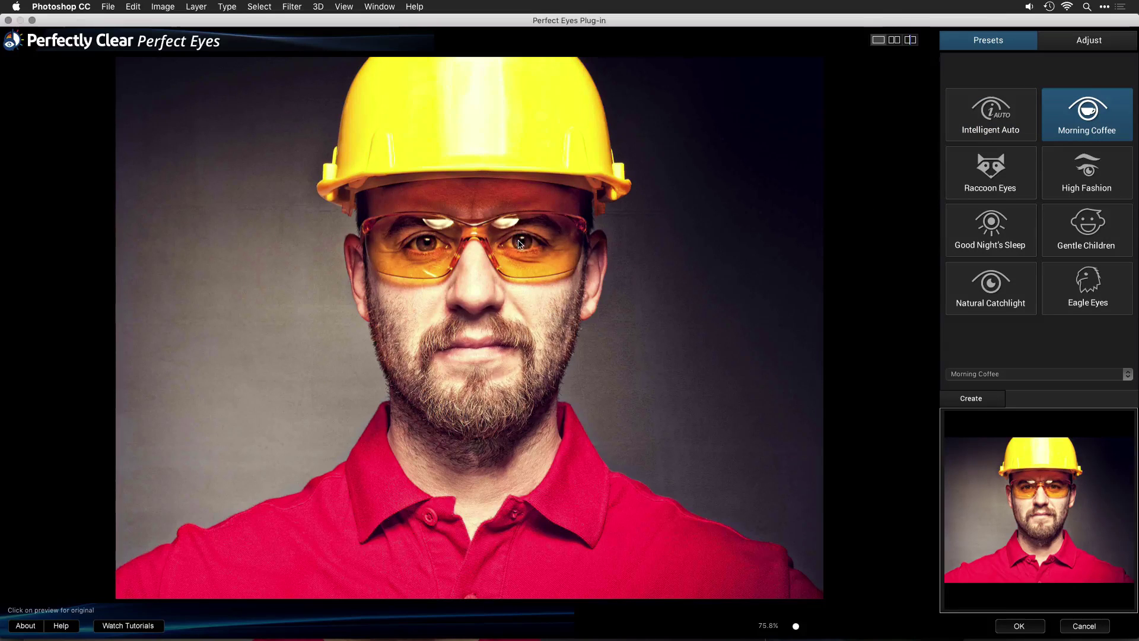
{"action": "left_click", "coordinate": [523, 259]}
Step: Try Raccoon Eyes, High Fashion, Good Night's Sleep, Gentle Children and Natural Catchlight, ending on Eagle Eyes
{"action": "left_click", "coordinate": [1011, 183]}
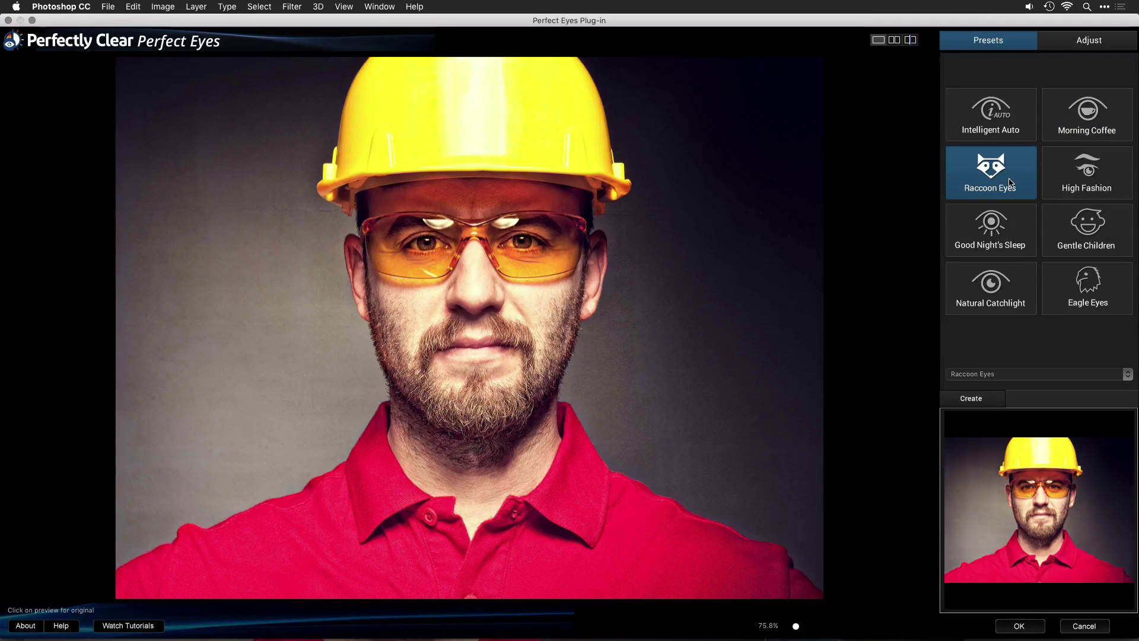
{"action": "left_click", "coordinate": [1081, 187]}
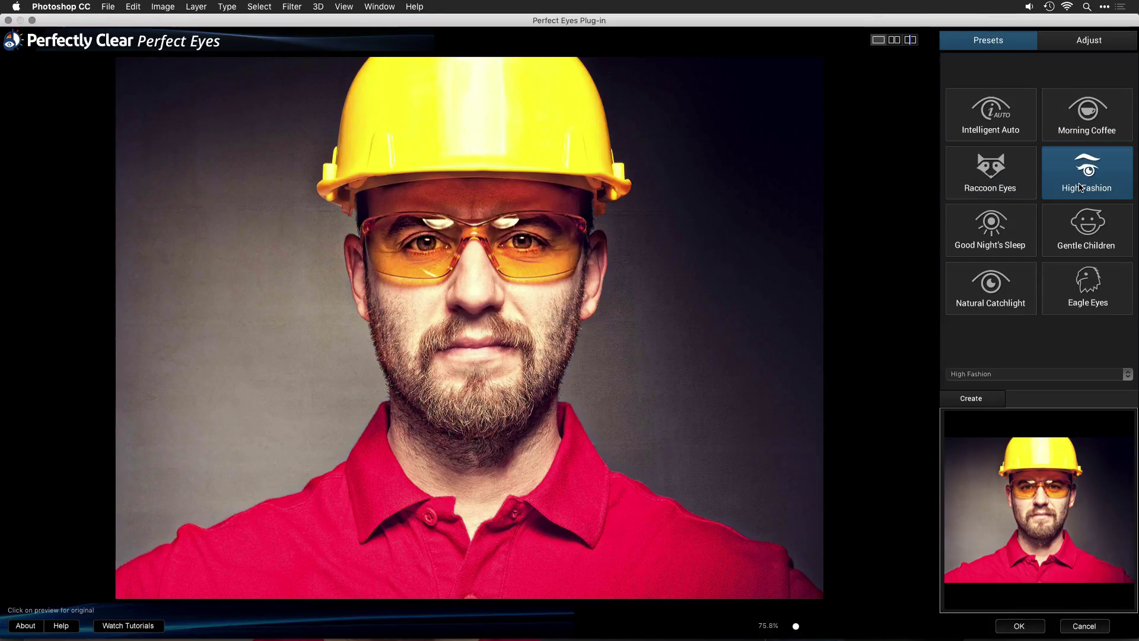
{"action": "left_click", "coordinate": [996, 240]}
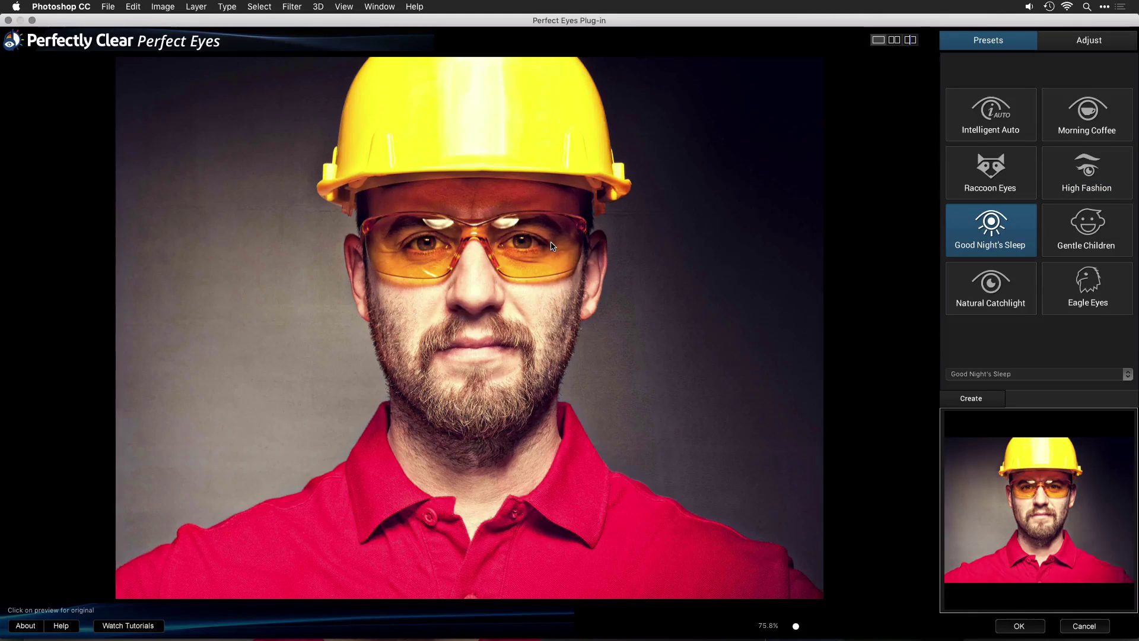
{"action": "left_click", "coordinate": [1110, 237]}
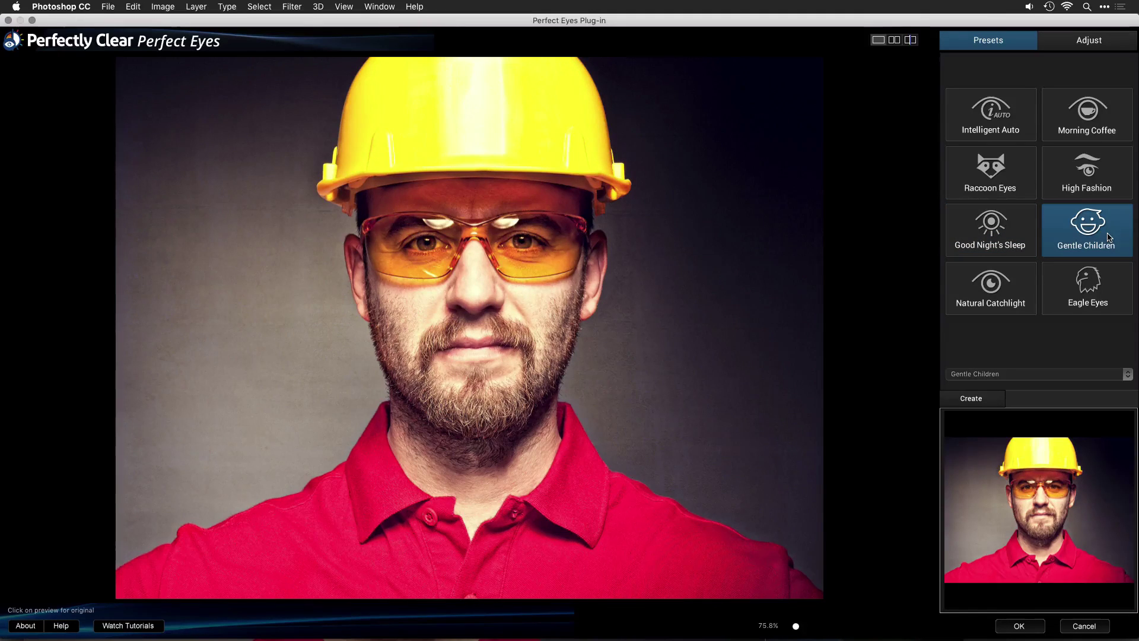
{"action": "left_click", "coordinate": [985, 299]}
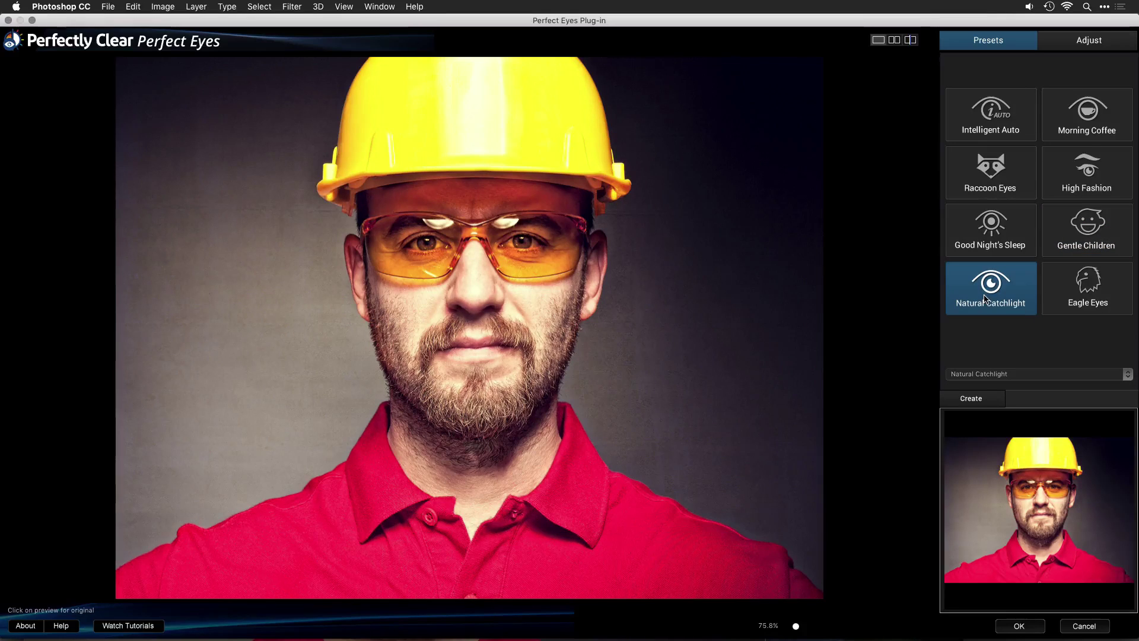
{"action": "left_click", "coordinate": [1081, 299]}
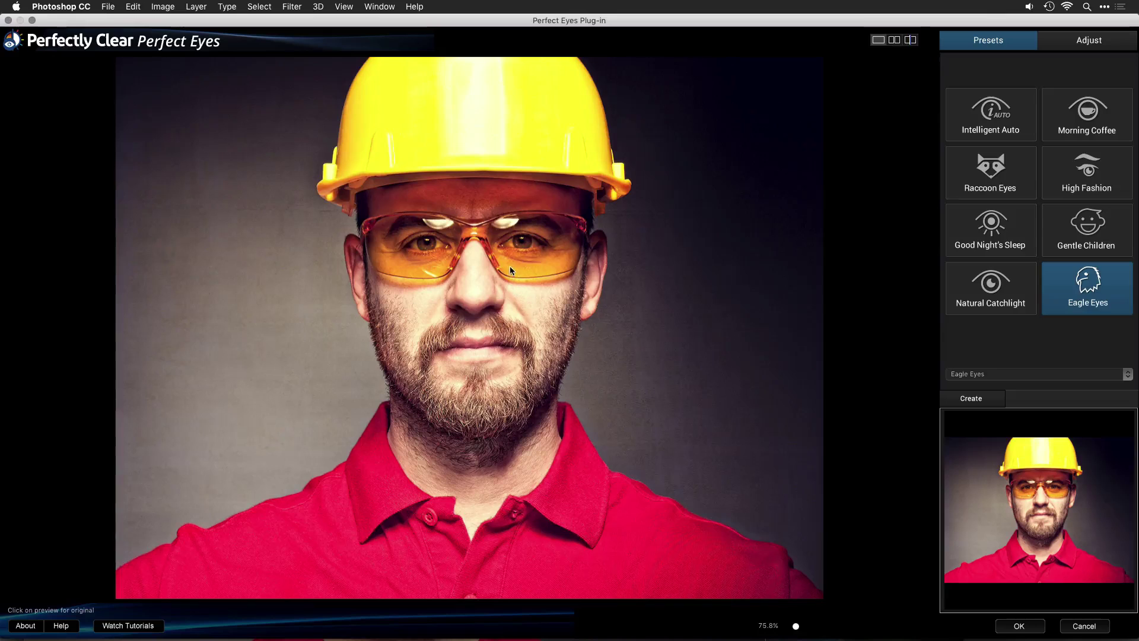
Step: In the manual adjustments, switch on Exposure correction and lower it to about 13
{"action": "left_click", "coordinate": [1073, 49]}
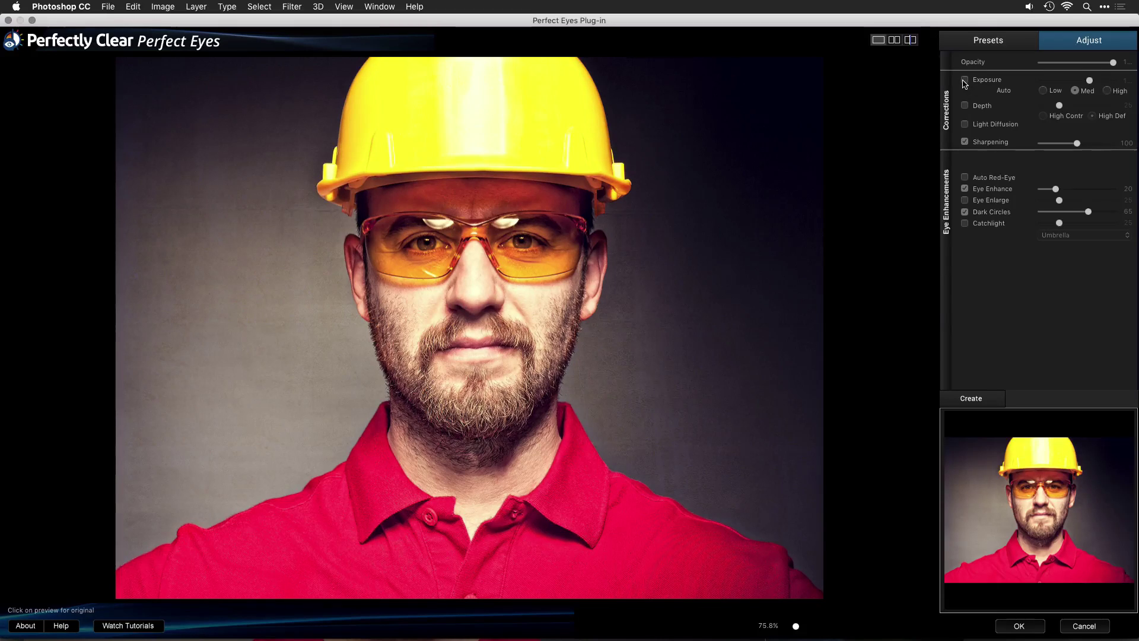
{"action": "left_click", "coordinate": [964, 81]}
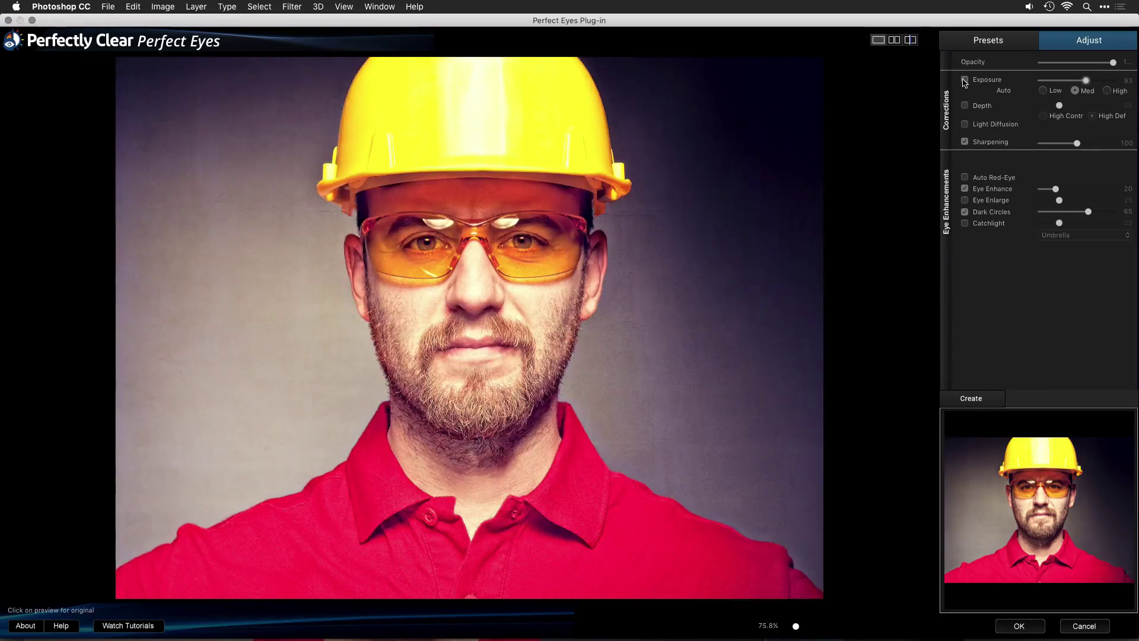
{"action": "left_click", "coordinate": [1044, 92]}
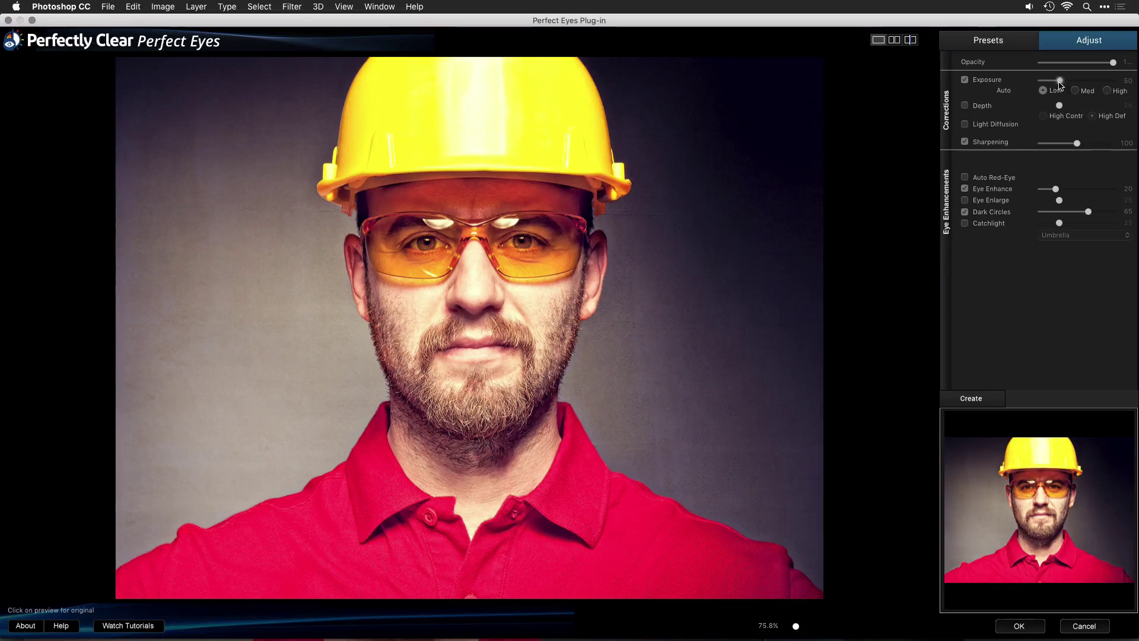
{"action": "left_click_drag", "start_coordinate": [1065, 80], "coordinate": [1048, 81]}
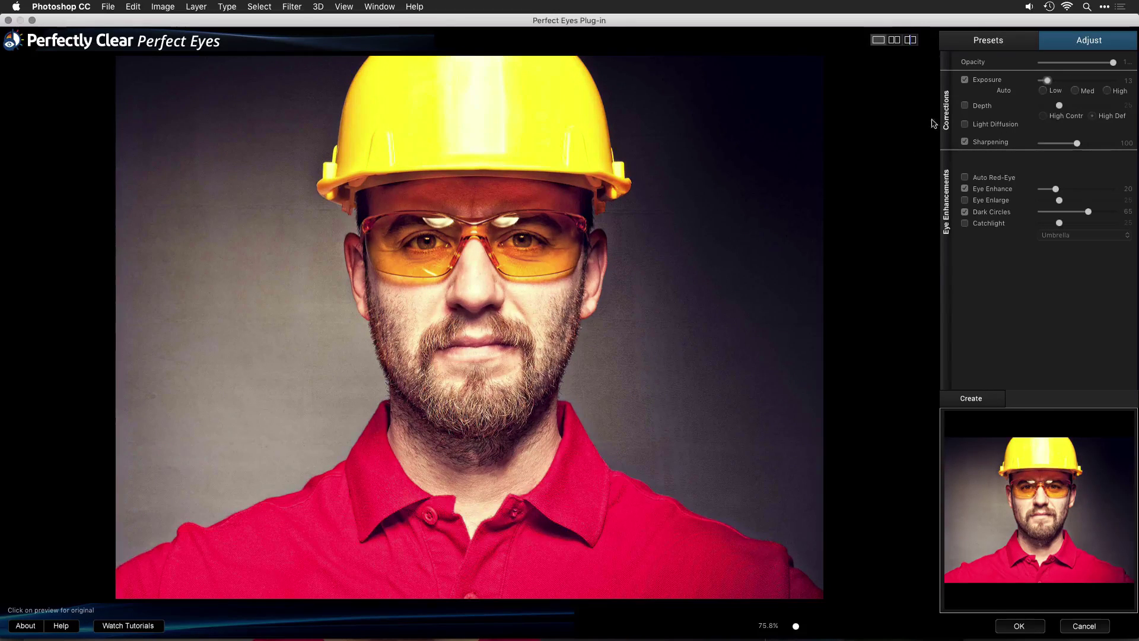
Step: Test Depth and Light Diffusion on and off, leaving both switched off
{"action": "left_click", "coordinate": [966, 106]}
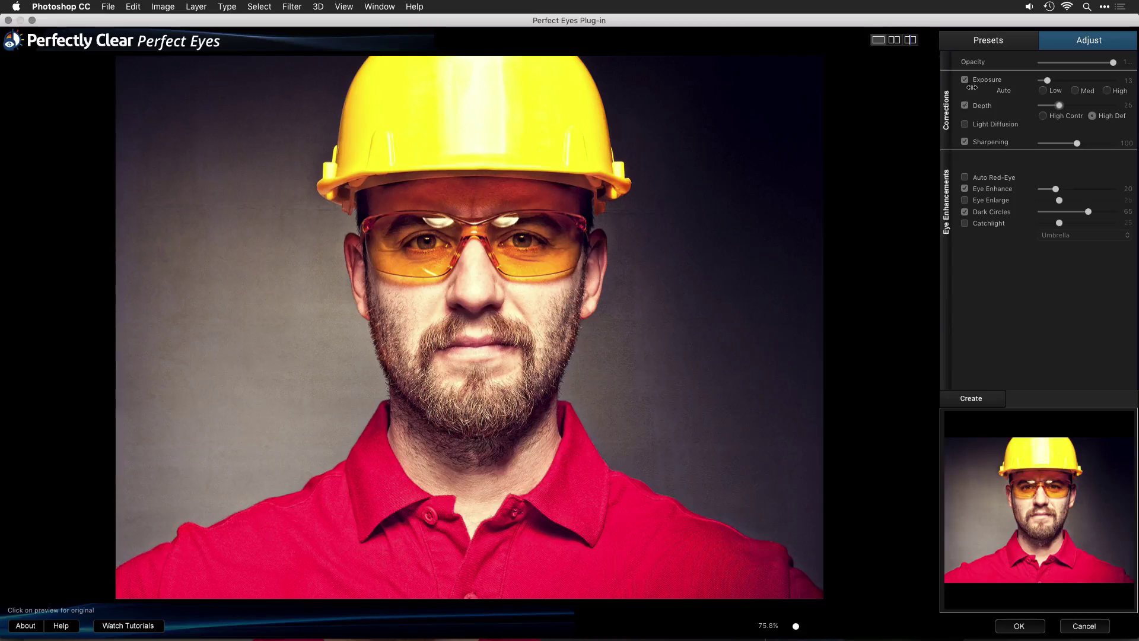
{"action": "left_click", "coordinate": [965, 79]}
{"action": "left_click", "coordinate": [966, 107]}
{"action": "left_click", "coordinate": [966, 106]}
{"action": "left_click", "coordinate": [966, 79]}
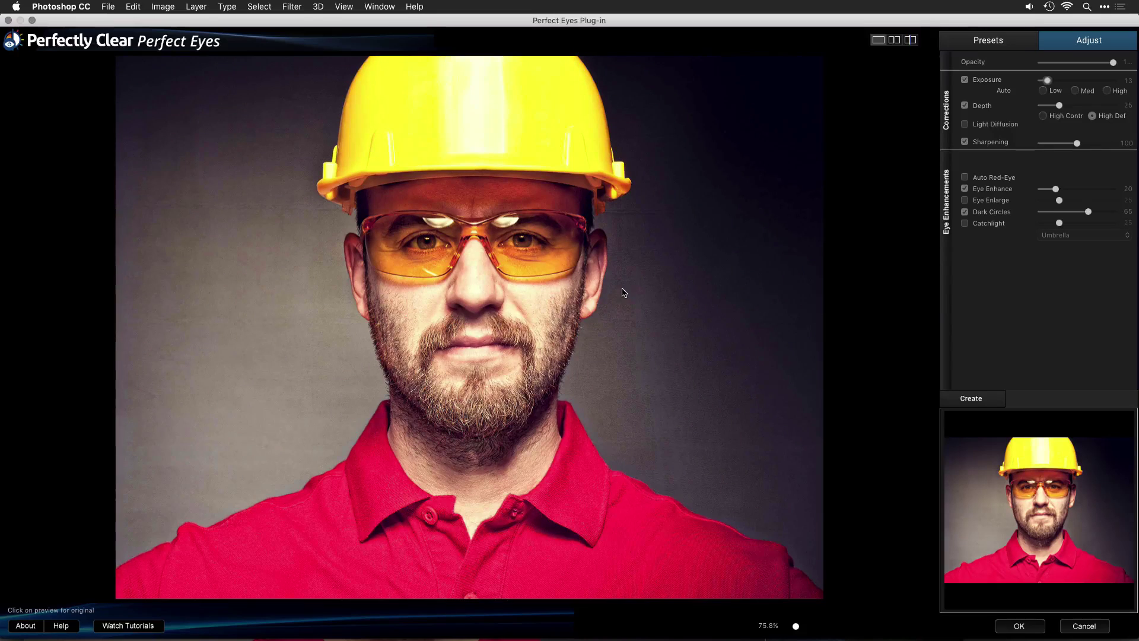
{"action": "left_click", "coordinate": [965, 125]}
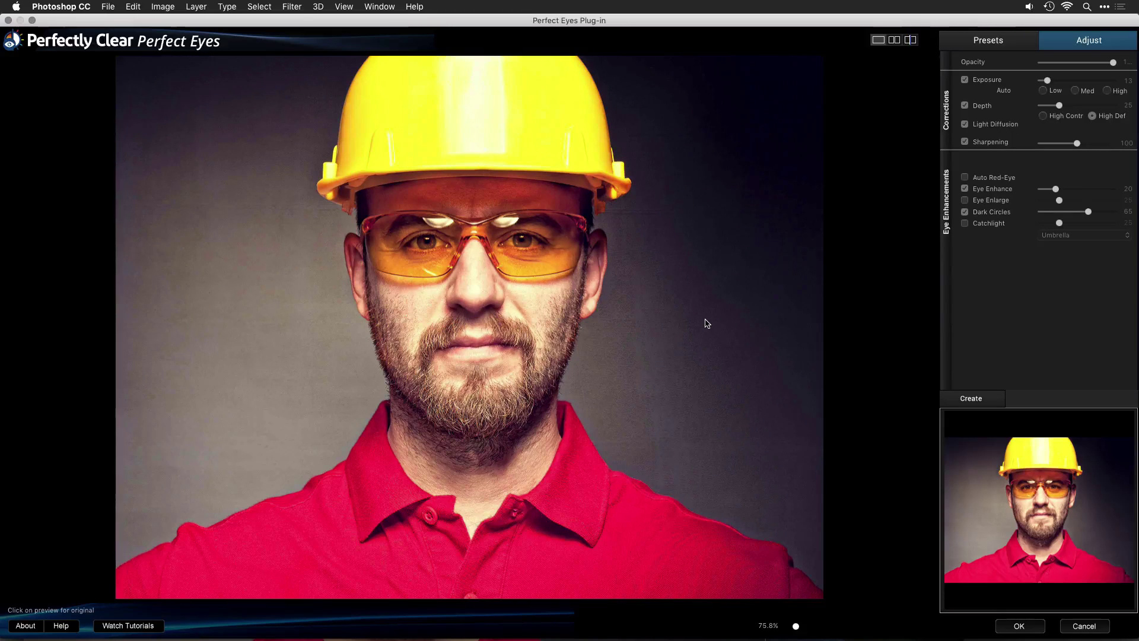
{"action": "left_click", "coordinate": [966, 125]}
{"action": "left_click", "coordinate": [966, 106]}
Step: Turn Exposure off, raise Sharpening to 170, test red-eye removal, and boost Eye Enhance to 51
{"action": "left_click", "coordinate": [965, 80]}
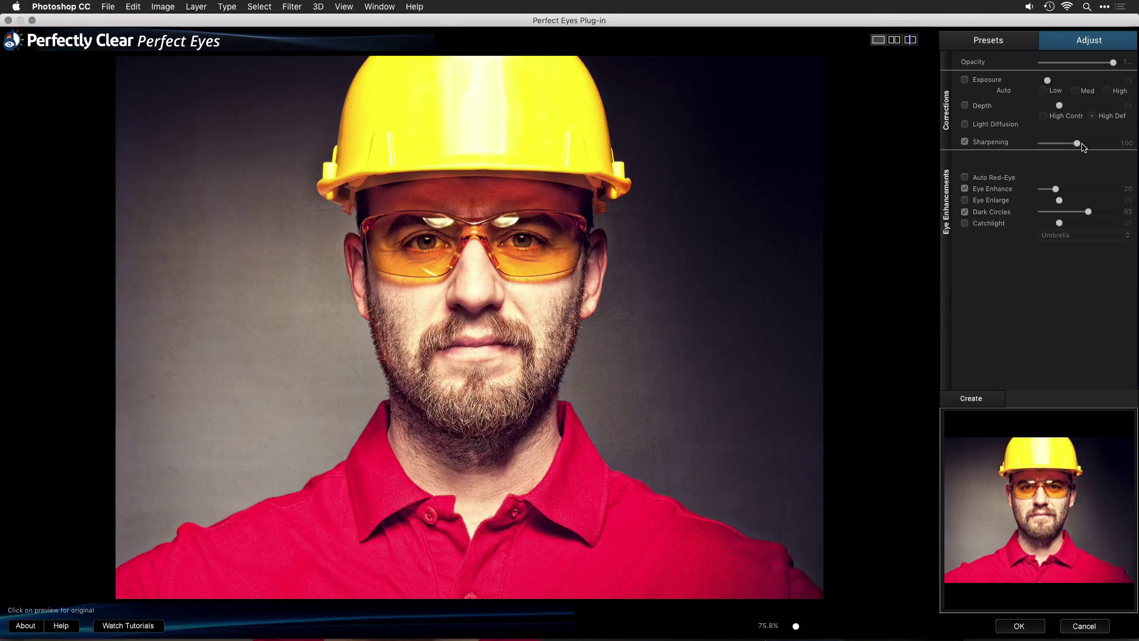
{"action": "left_click_drag", "start_coordinate": [1079, 145], "coordinate": [1103, 145]}
{"action": "left_click", "coordinate": [968, 180]}
{"action": "left_click", "coordinate": [968, 181]}
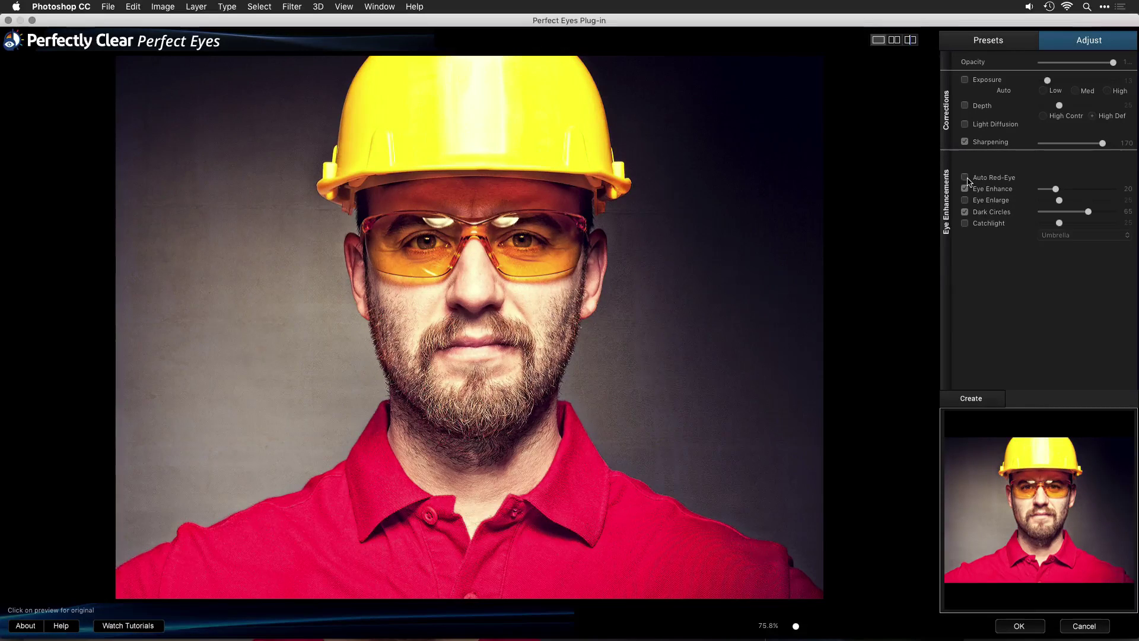
{"action": "mouse_move", "coordinate": [1062, 190]}
{"action": "left_mouse_down"}
{"action": "mouse_move", "coordinate": [1122, 193]}
{"action": "mouse_move", "coordinate": [1066, 191]}
{"action": "mouse_move", "coordinate": [1079, 193]}
{"action": "left_mouse_up"}
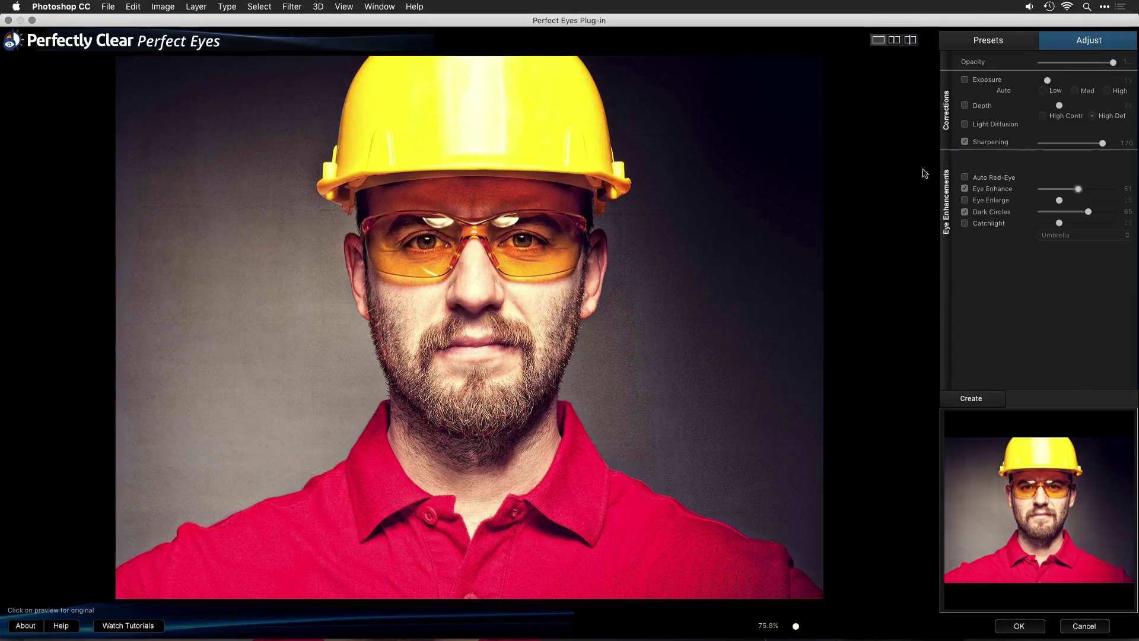
Step: Show a side-by-side before/after view and try Eye Enlarge, leaving it switched off
{"action": "left_click", "coordinate": [910, 40]}
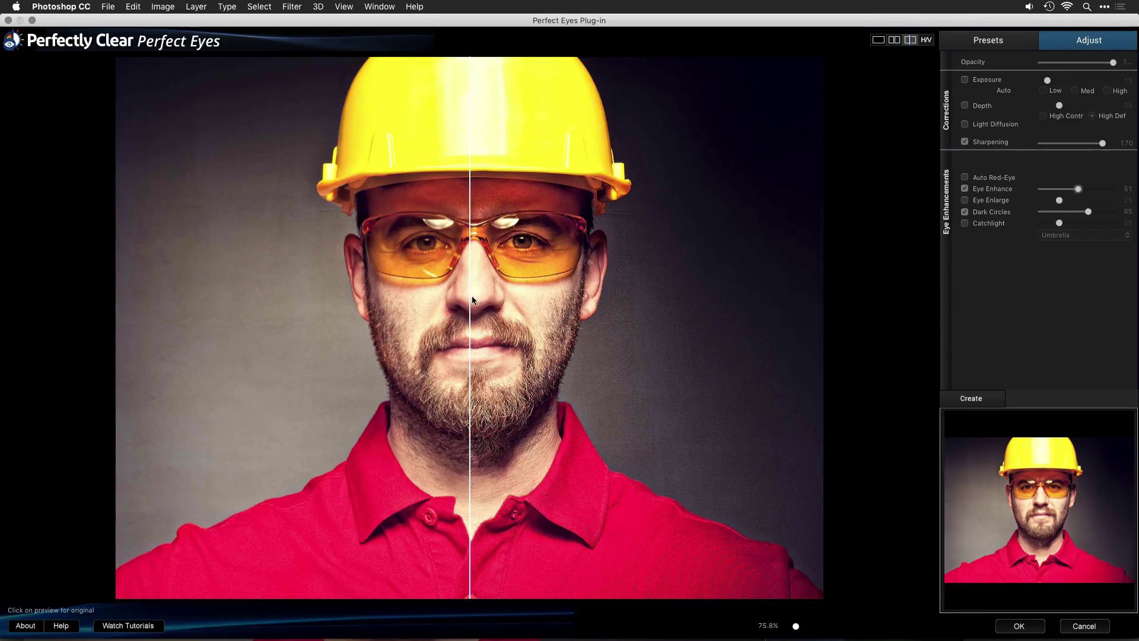
{"action": "left_click_drag", "start_coordinate": [473, 300], "coordinate": [477, 300]}
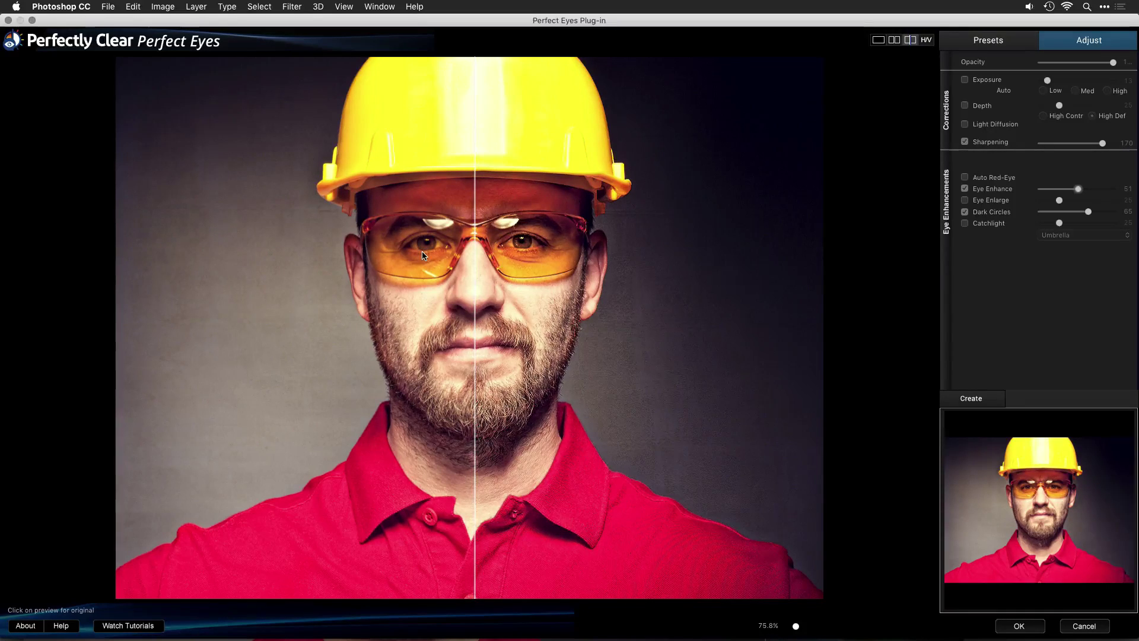
{"action": "left_click", "coordinate": [965, 201]}
{"action": "mouse_move", "coordinate": [1060, 203]}
{"action": "left_mouse_down"}
{"action": "mouse_move", "coordinate": [1080, 203]}
{"action": "mouse_move", "coordinate": [1055, 203]}
{"action": "left_mouse_up"}
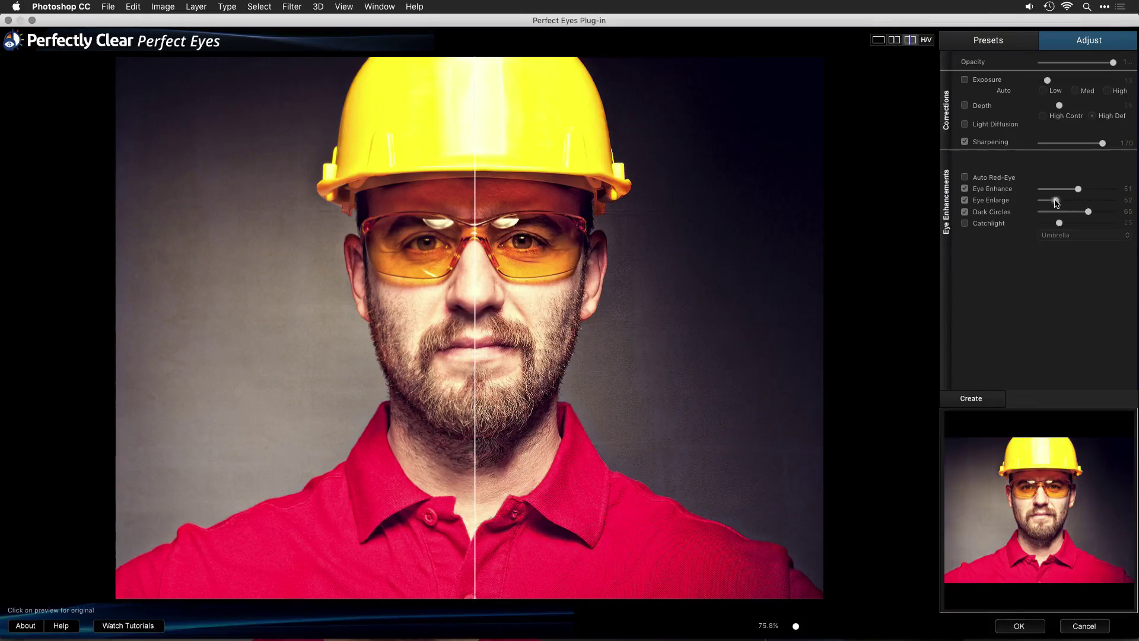
{"action": "left_click", "coordinate": [967, 201]}
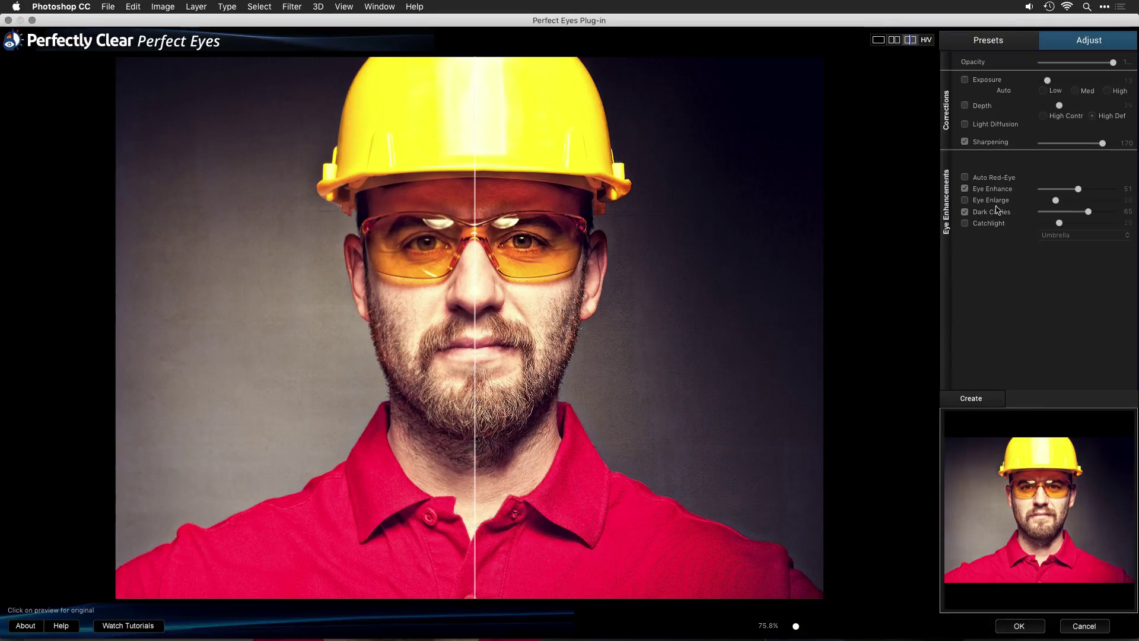
Step: Raise the Dark Circles reduction, settling on 73
{"action": "left_click_drag", "start_coordinate": [1090, 212], "coordinate": [1134, 214]}
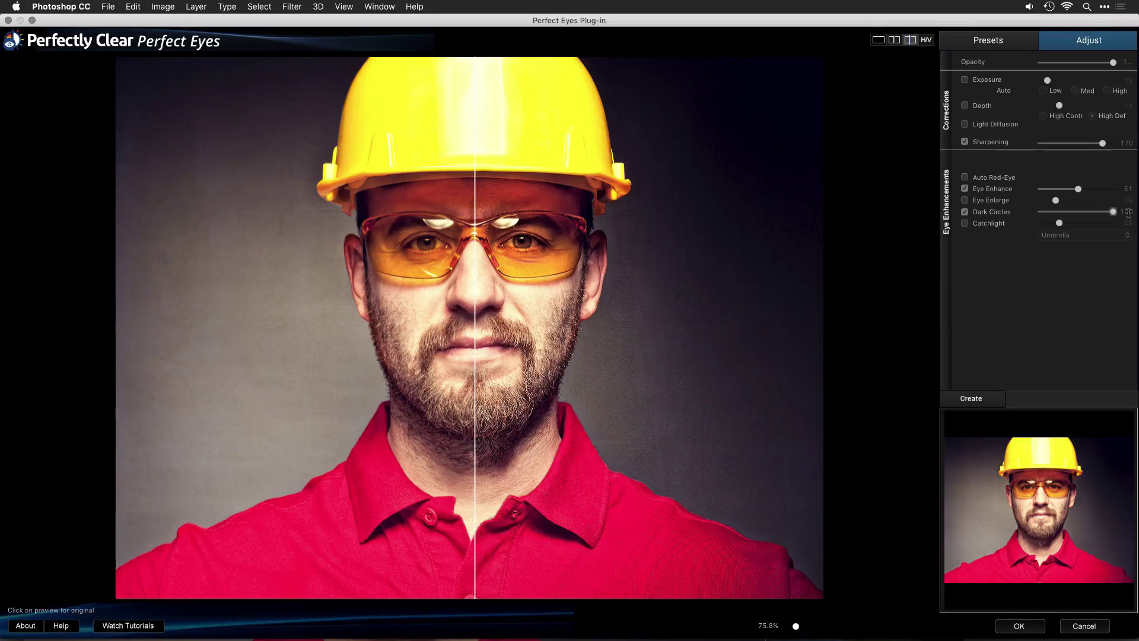
{"action": "double_click", "coordinate": [1130, 212]}
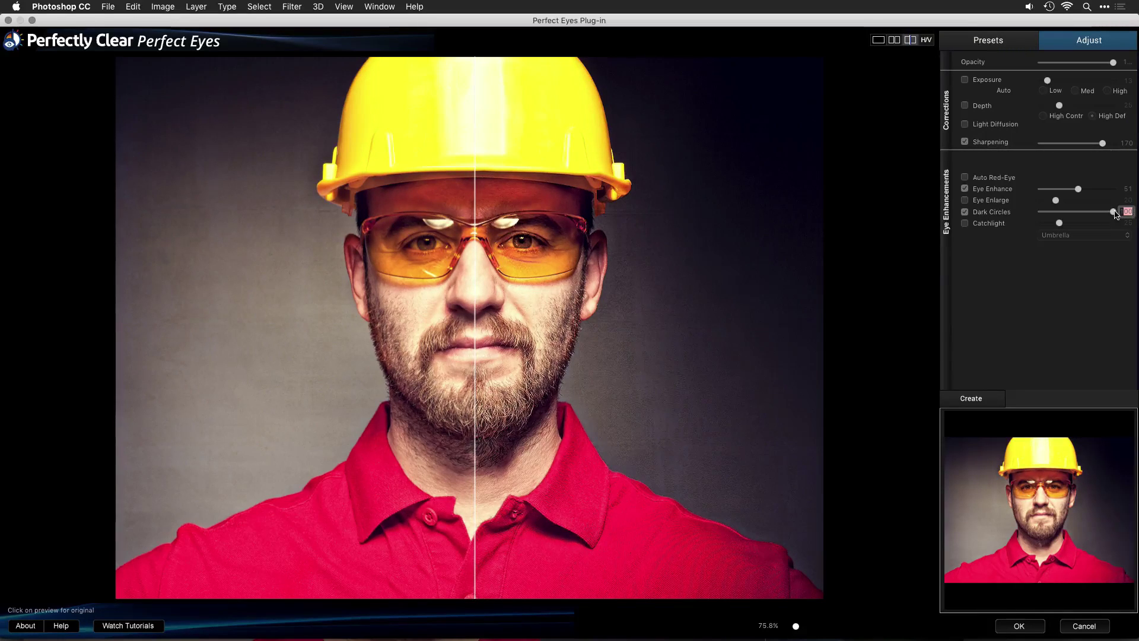
{"action": "mouse_move", "coordinate": [1115, 215]}
{"action": "left_mouse_down"}
{"action": "mouse_move", "coordinate": [1042, 214]}
{"action": "mouse_move", "coordinate": [1095, 213]}
{"action": "left_mouse_up"}
Step: Turn on Catchlight, try Outdoors, then choose Softbox and set its strength to 34
{"action": "left_click", "coordinate": [965, 223]}
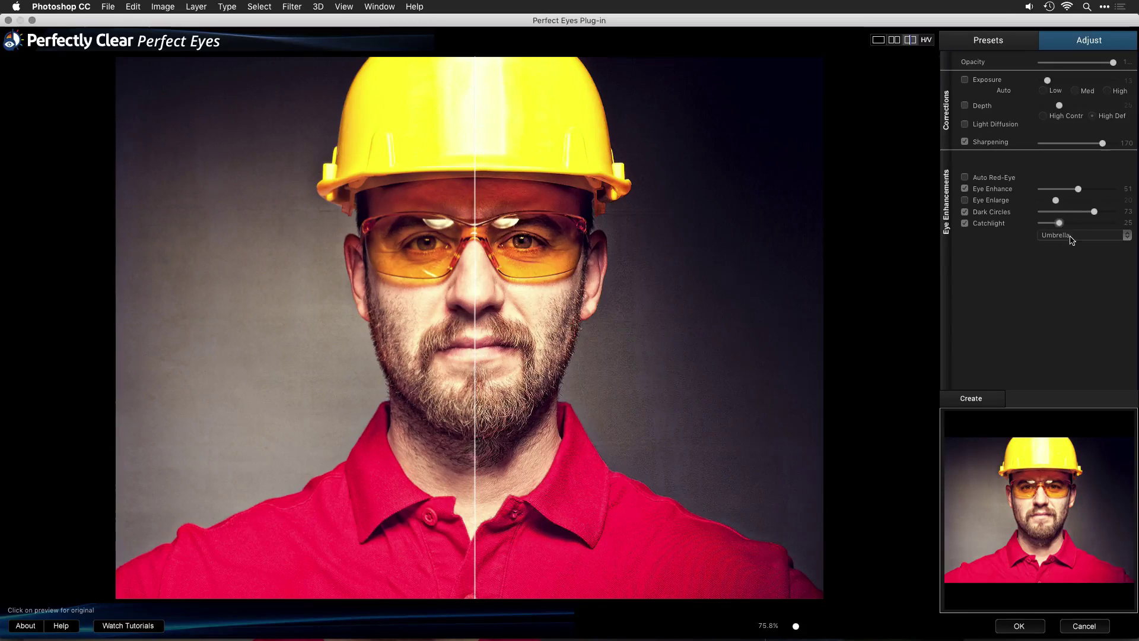
{"action": "left_click", "coordinate": [1069, 236]}
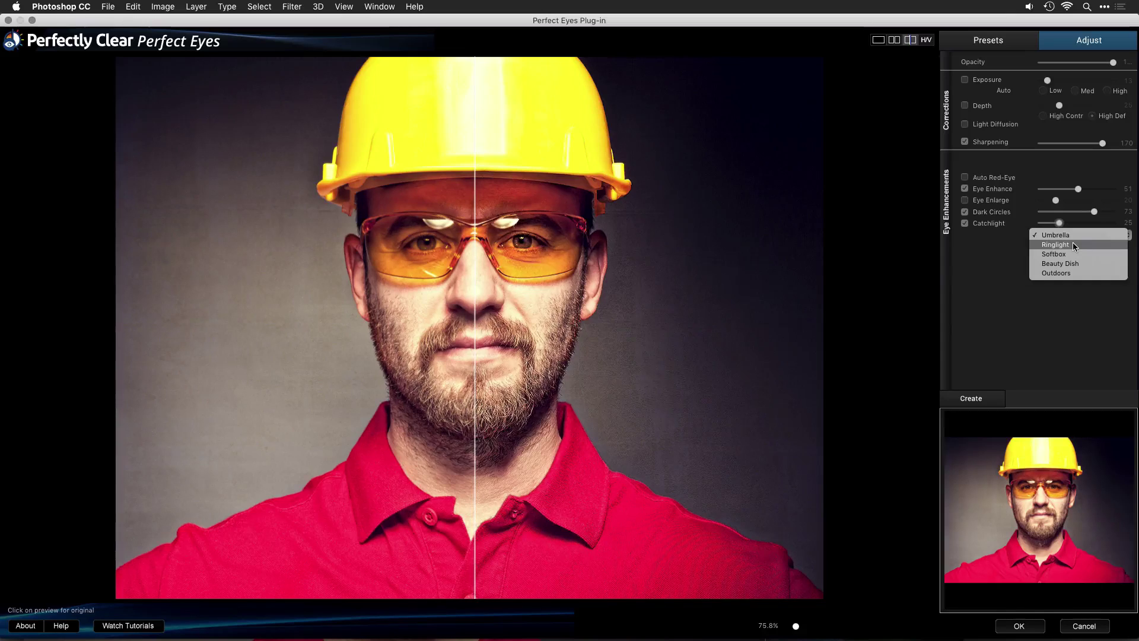
{"action": "left_click", "coordinate": [1076, 273]}
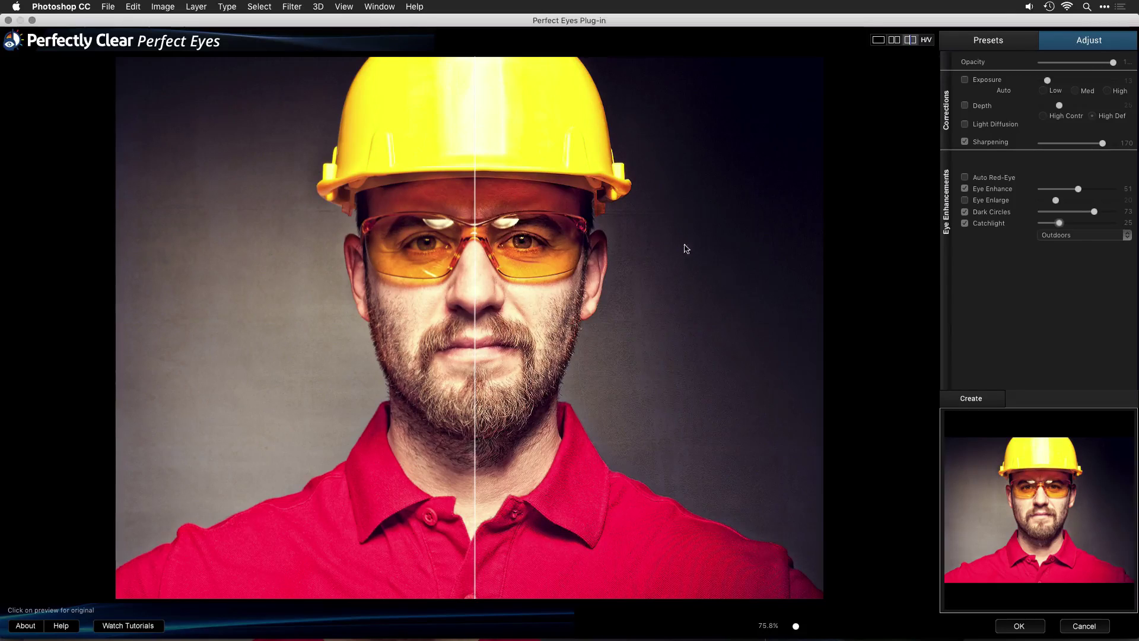
{"action": "left_click", "coordinate": [1074, 236]}
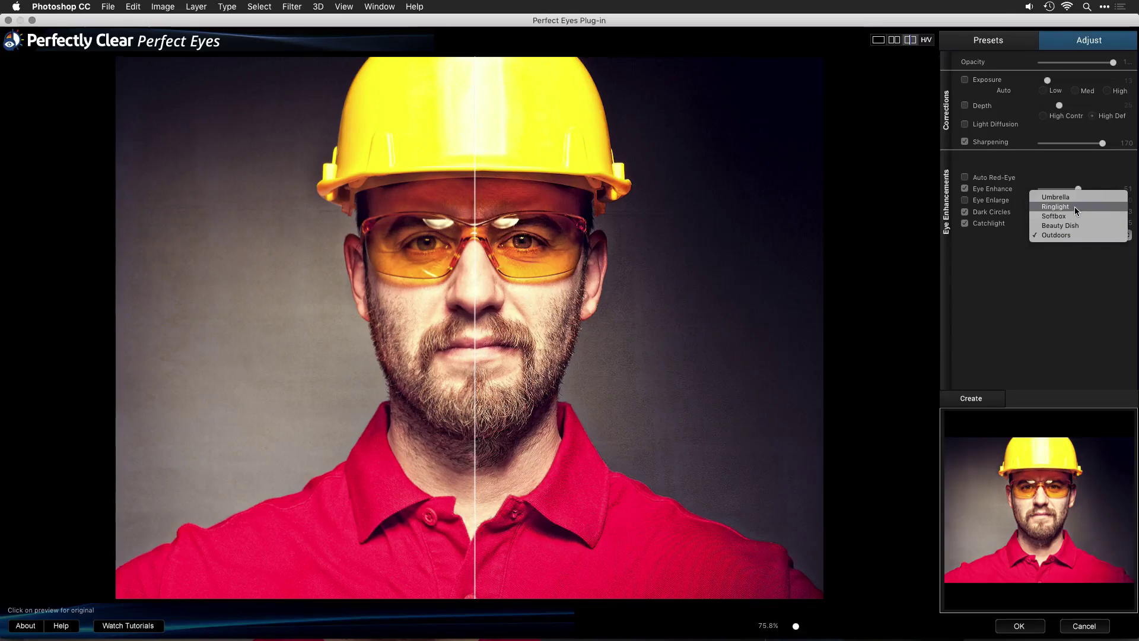
{"action": "left_click", "coordinate": [1074, 216]}
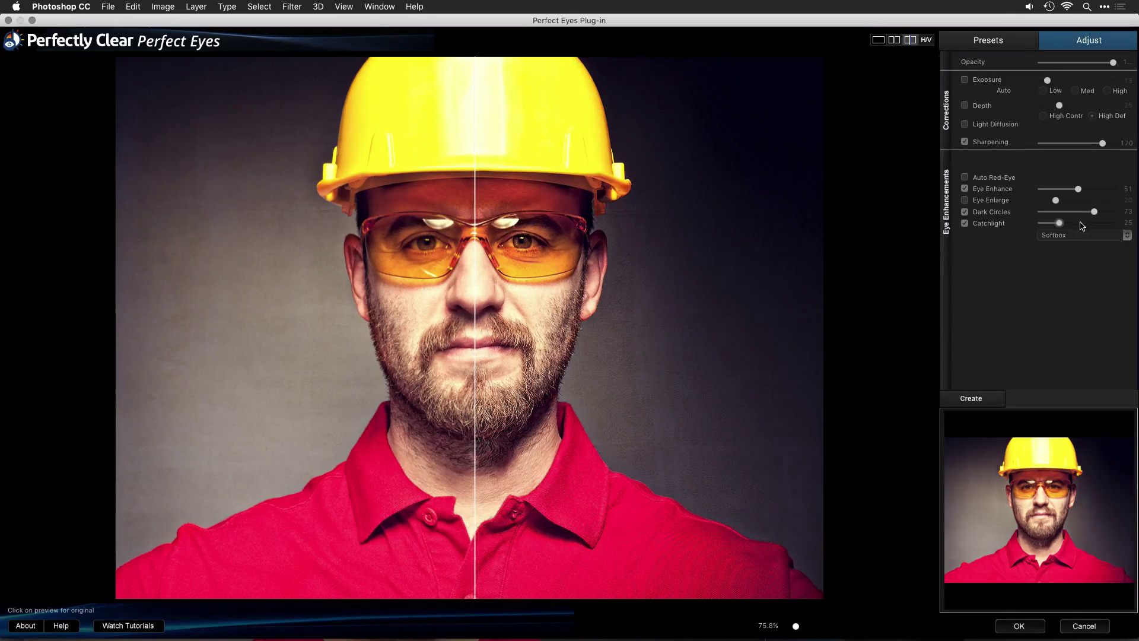
{"action": "left_click", "coordinate": [1083, 223]}
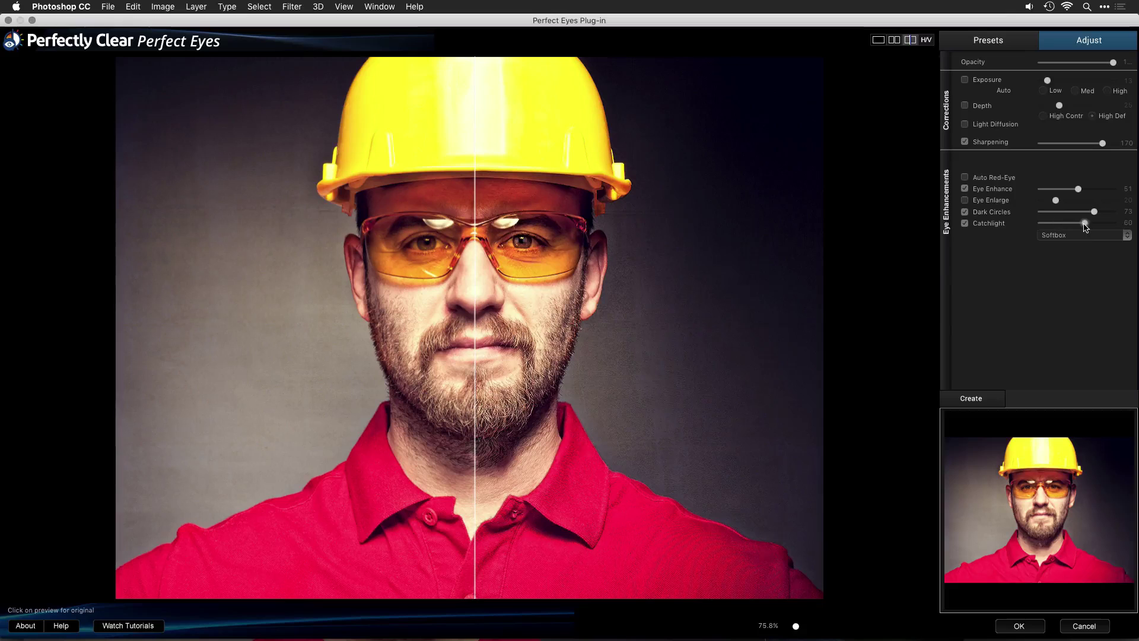
{"action": "left_click", "coordinate": [965, 225]}
{"action": "left_click", "coordinate": [965, 224]}
{"action": "left_click", "coordinate": [1068, 223]}
{"action": "left_click_drag", "start_coordinate": [1068, 225], "coordinate": [1066, 224]}
Step: Check a horizontal before/after split at the hat brim, then go back to the single full preview
{"action": "left_click", "coordinate": [927, 41]}
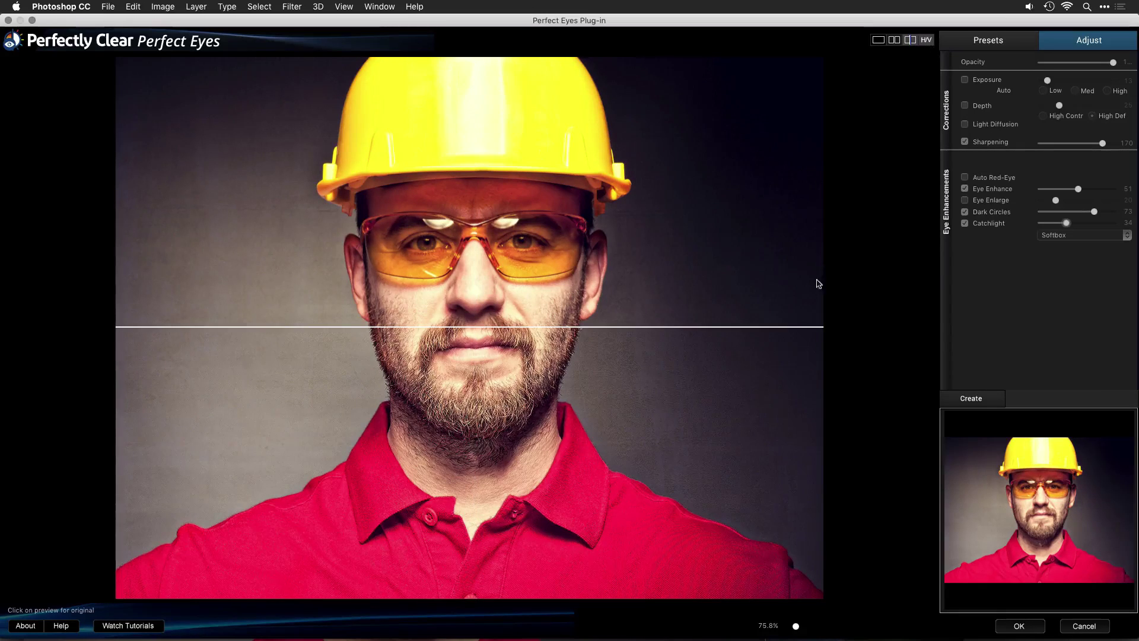
{"action": "left_click_drag", "start_coordinate": [802, 331], "coordinate": [788, 180]}
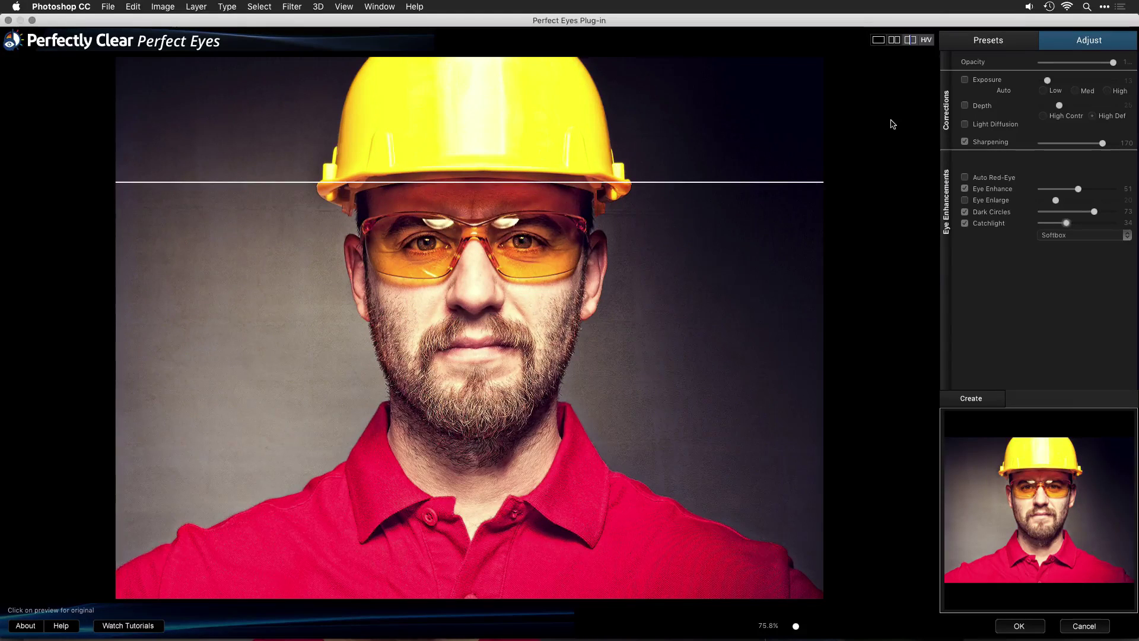
{"action": "left_click", "coordinate": [878, 39]}
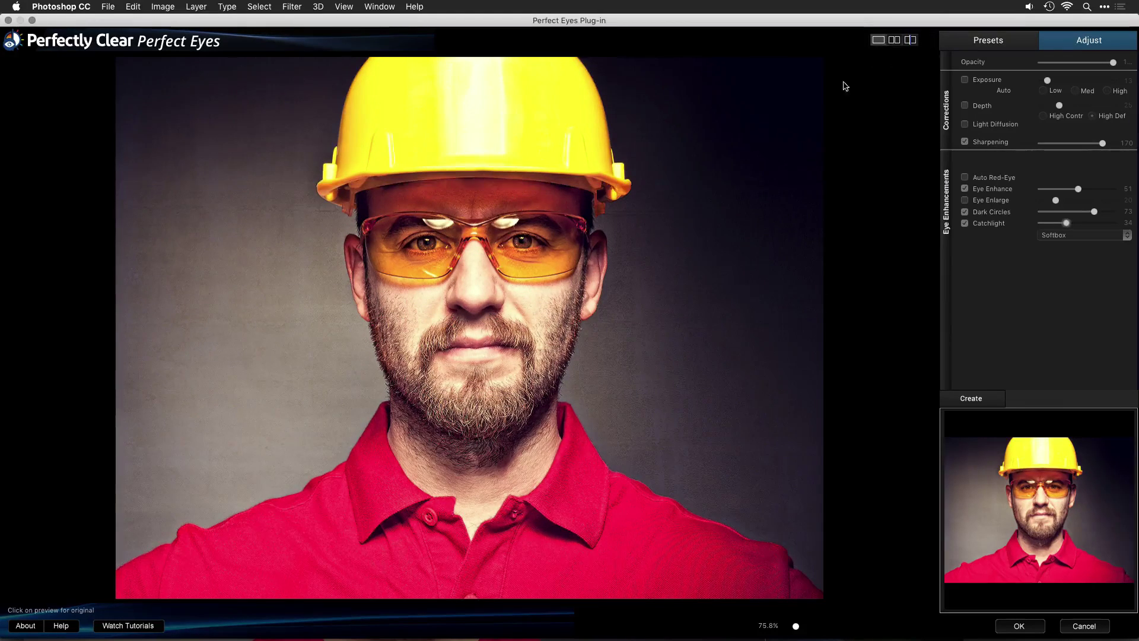
{"action": "left_click", "coordinate": [507, 257]}
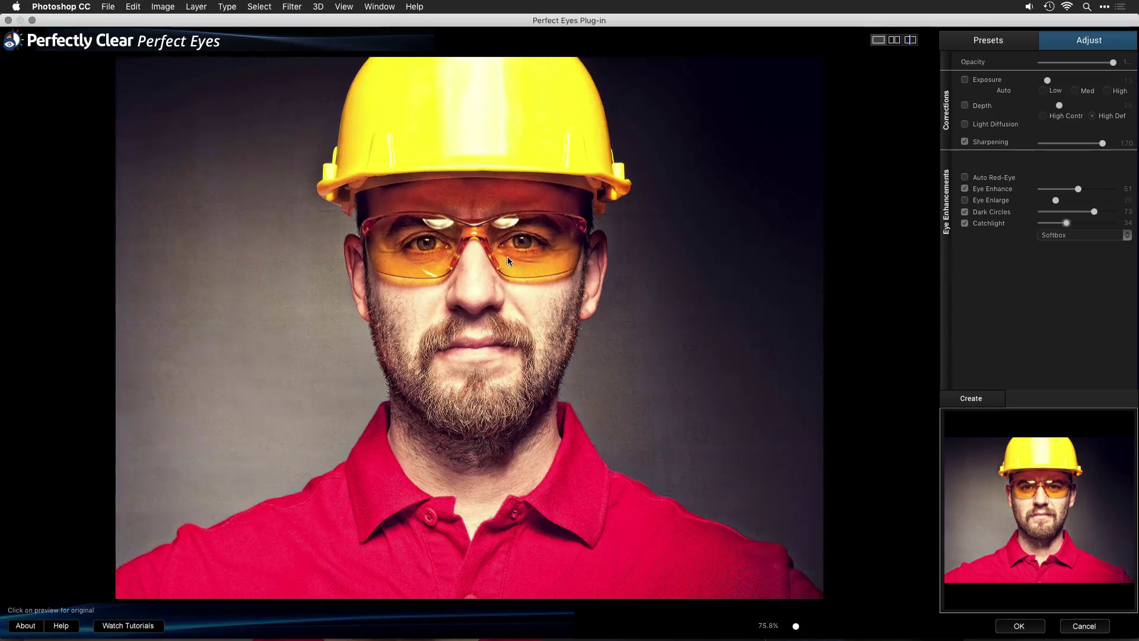
Step: Confirm the Perfect Eyes adjustments with OK so they are applied to AtWork.jpg
{"action": "left_click", "coordinate": [1018, 626]}
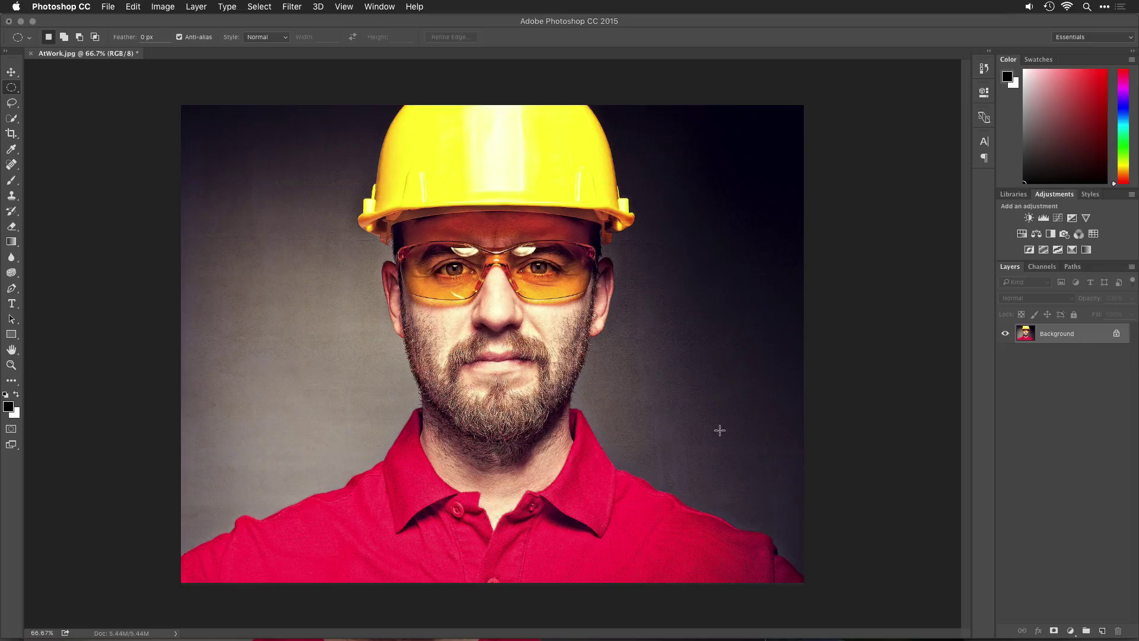